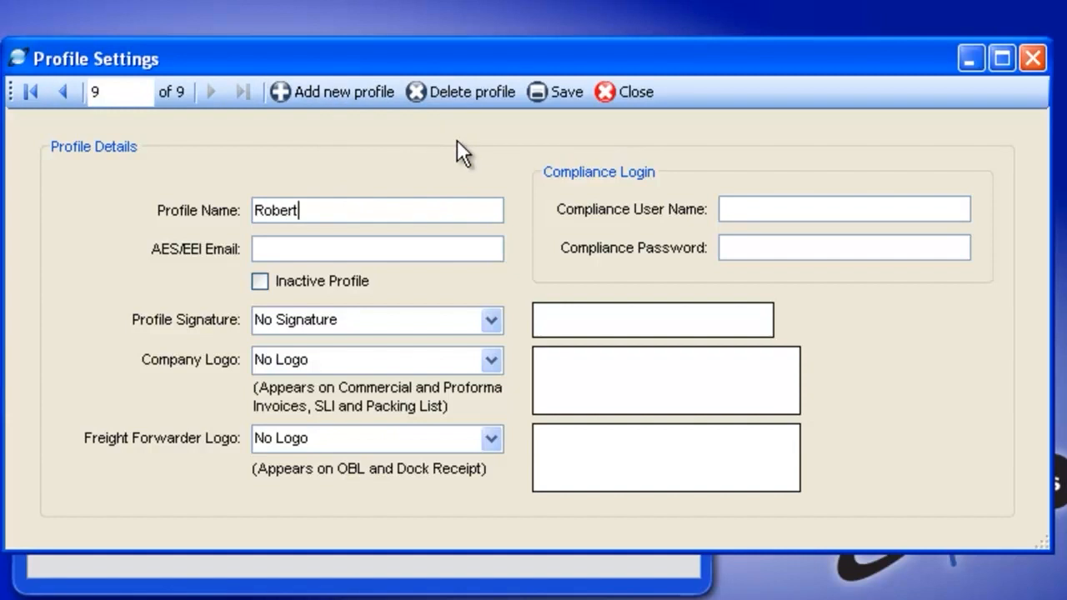
pyautogui.write('le')
pyautogui.press('Tab')
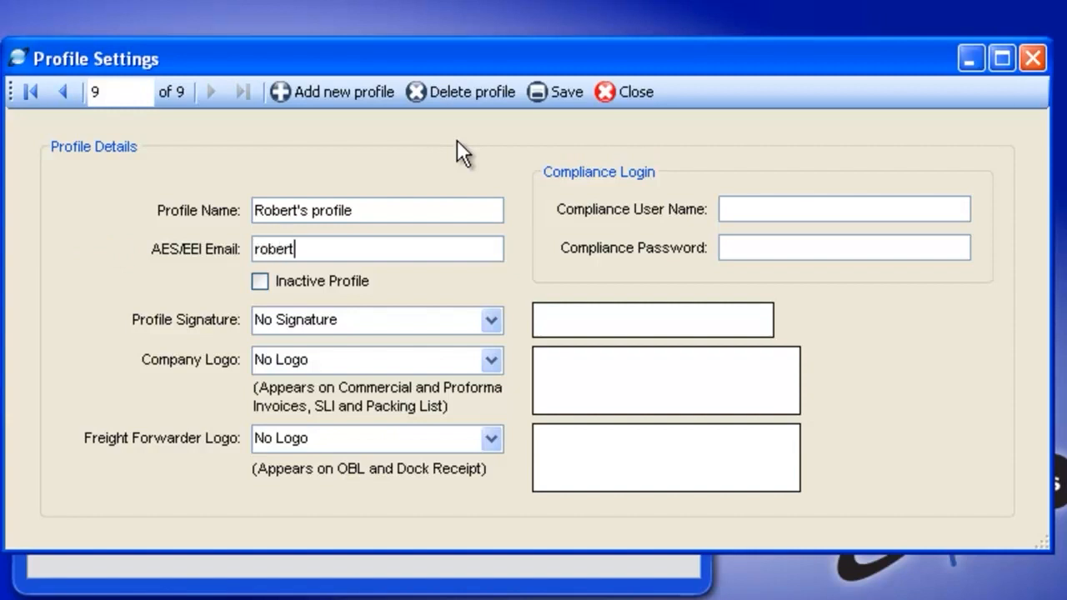
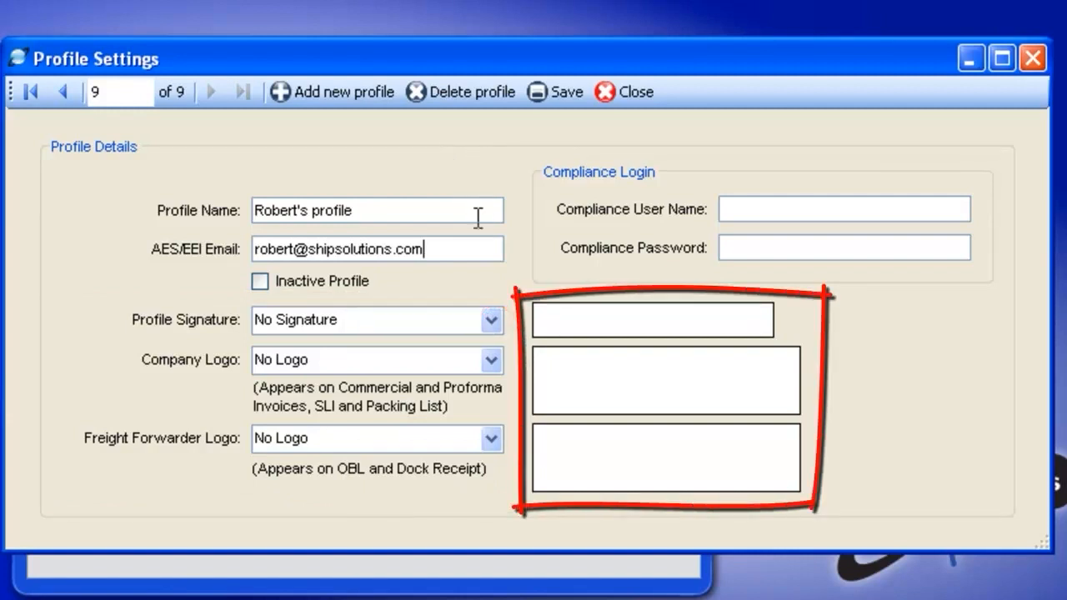
# Step: Set the profile signature to SampleSignature_RJ.jpg and the company logo to SSLOGO.jpg
pyautogui.click(490, 320)
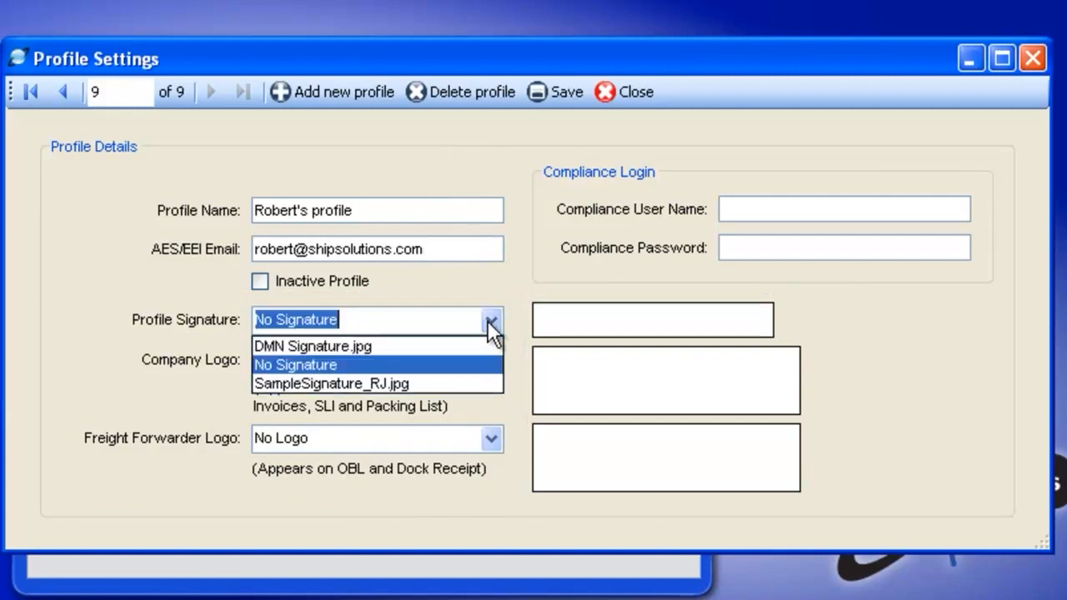
pyautogui.click(445, 382)
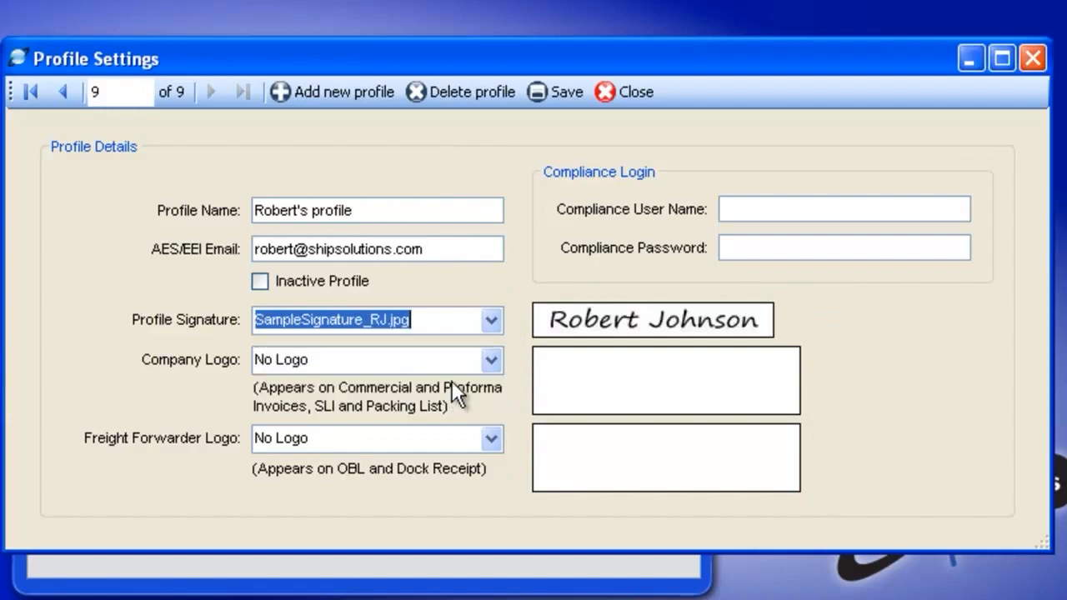
pyautogui.click(491, 360)
pyautogui.click(408, 421)
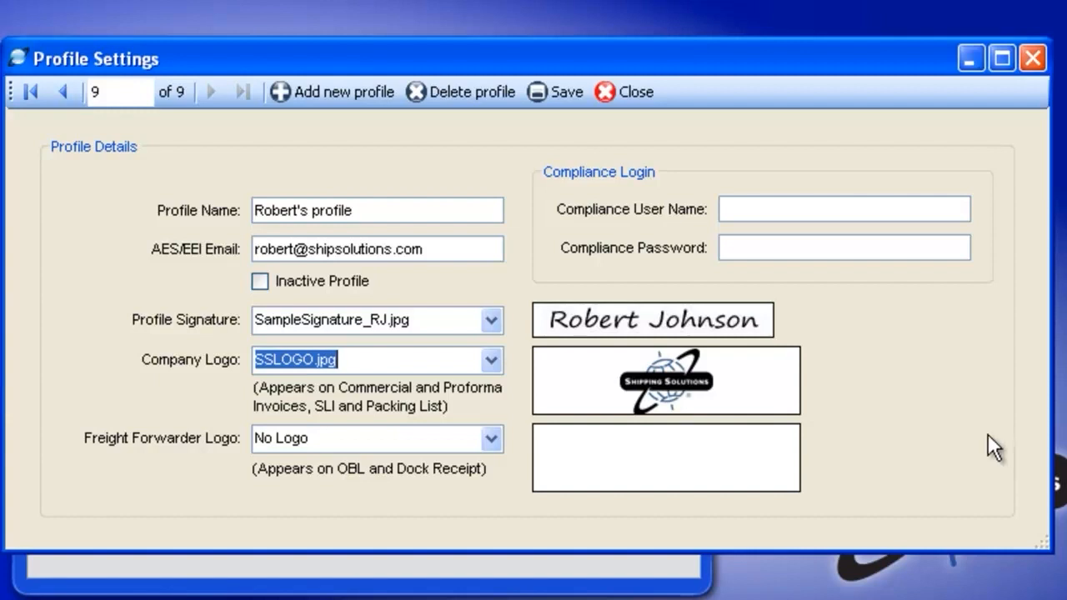
# Step: Enter the compliance user name and the compliance password for the profile
pyautogui.click(758, 210)
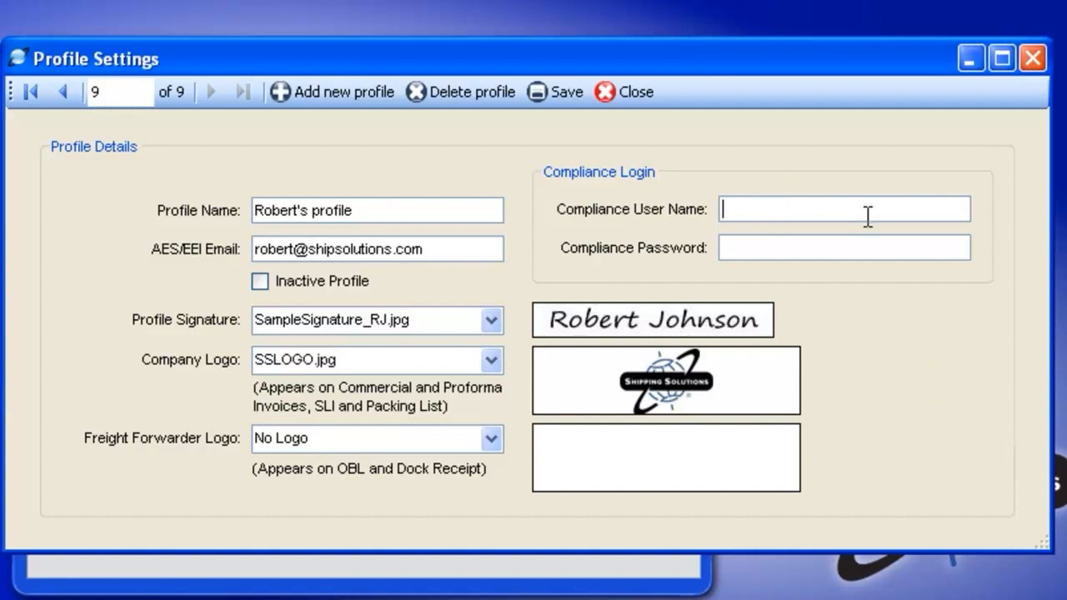
pyautogui.write('SSDEMO')
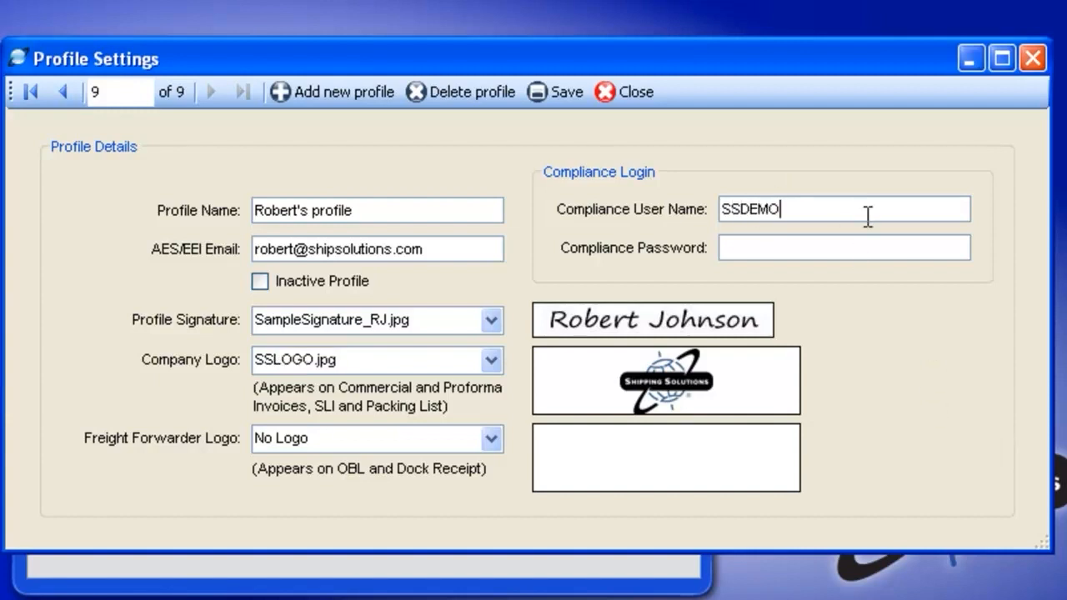
pyautogui.press('Tab')
pyautogui.write('***********')
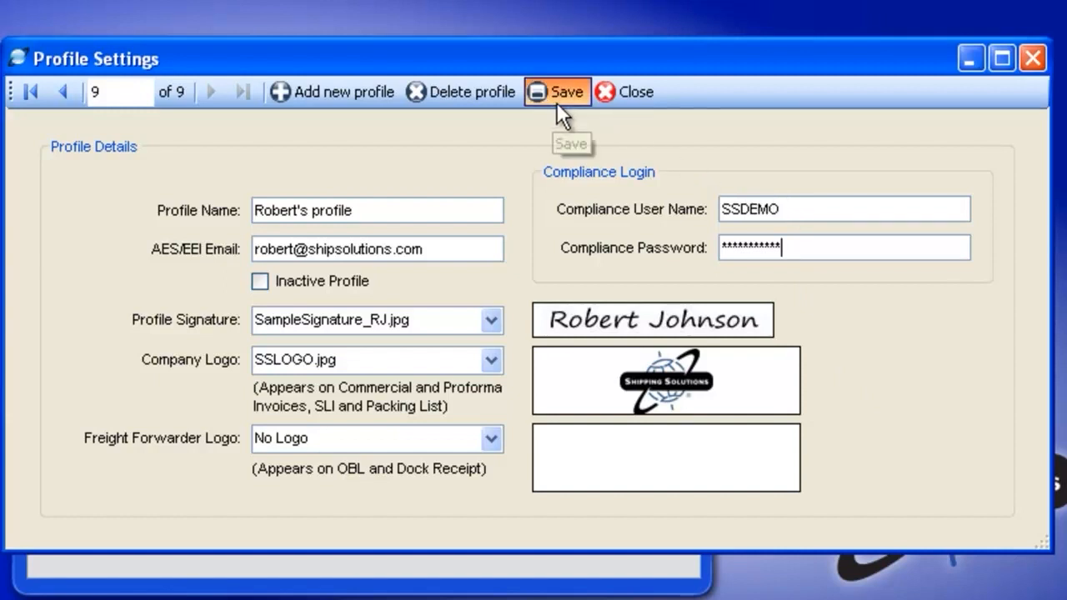
# Step: Save the profile, then add a new user account with its user name and password
pyautogui.click(636, 92)
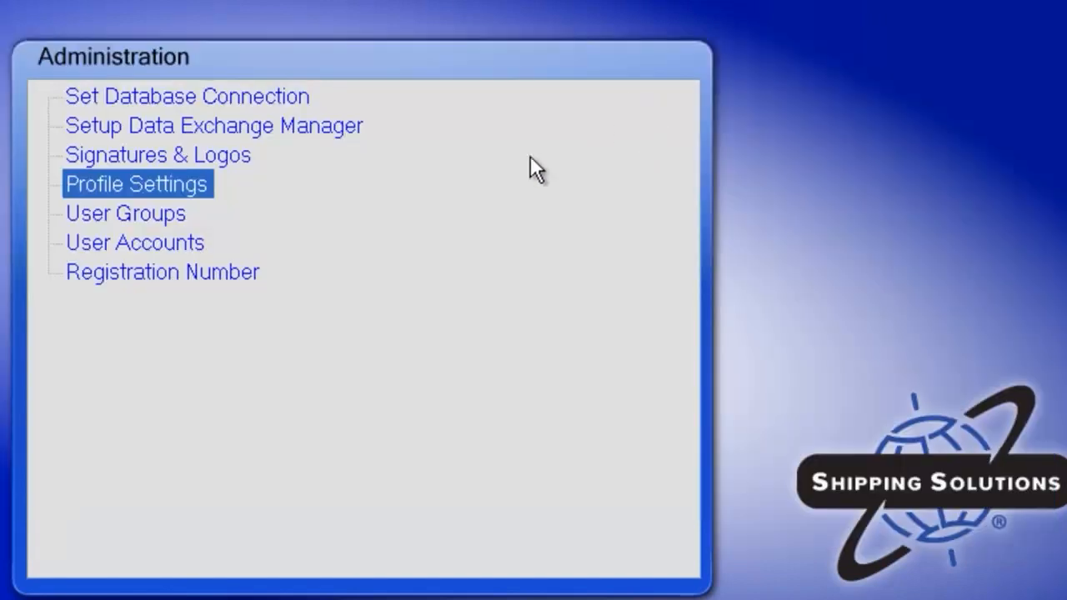
pyautogui.doubleClick(166, 242)
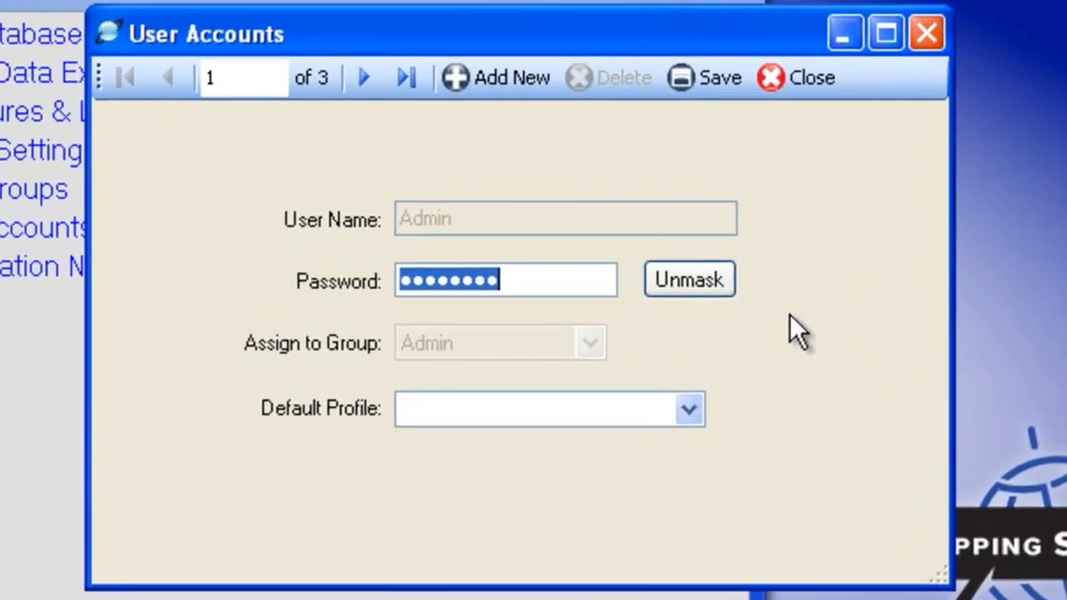
pyautogui.click(503, 83)
pyautogui.click(425, 218)
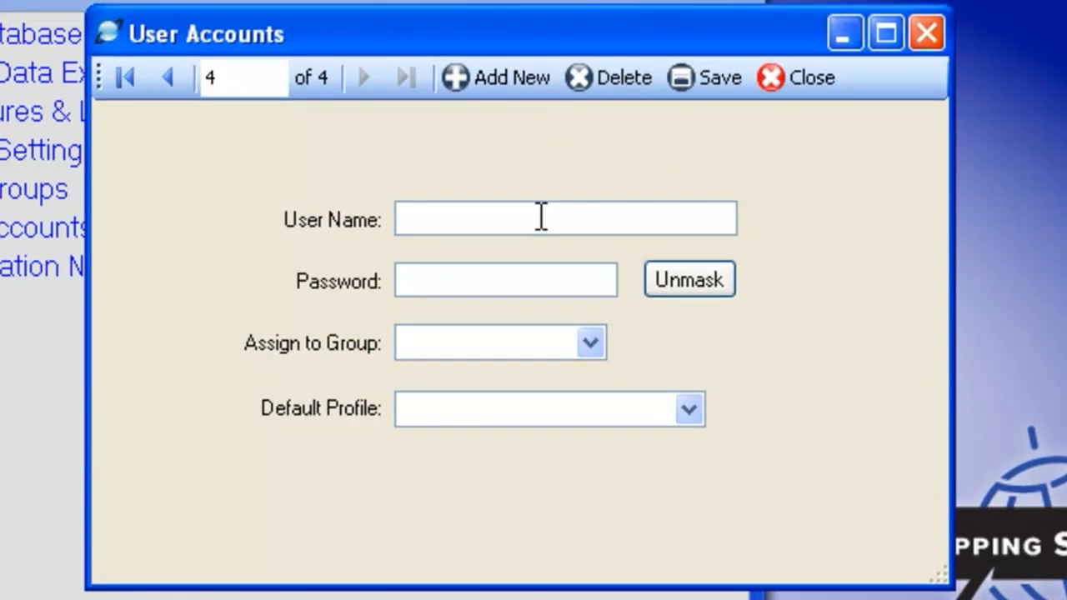
pyautogui.write('Roert')
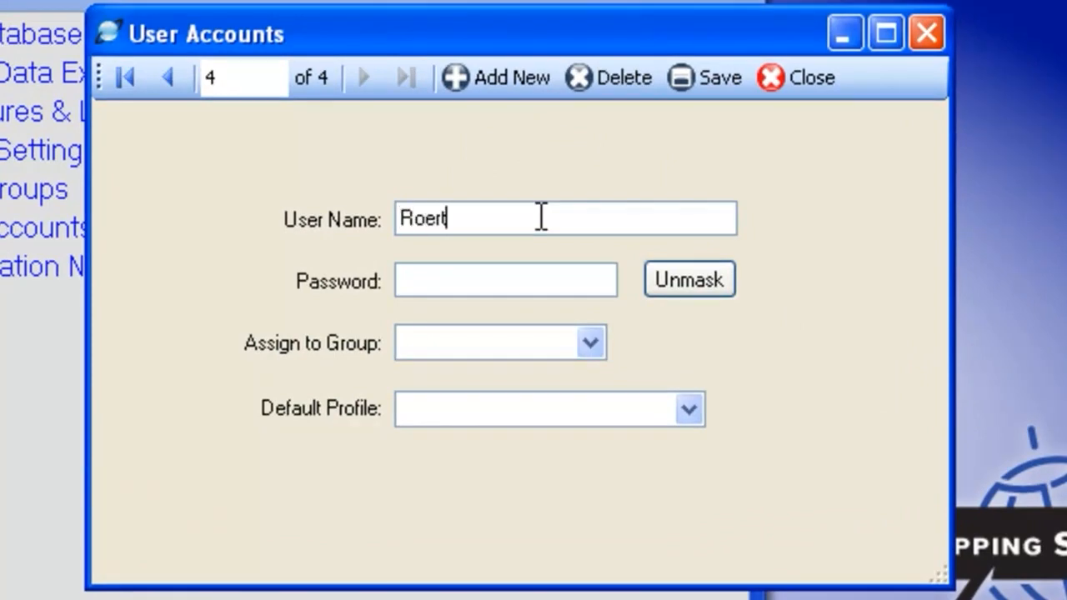
pyautogui.press('BackSpace')
pyautogui.press('BackSpace')
pyautogui.press('BackSpace')
pyautogui.write('bert')
pyautogui.press('Tab')
pyautogui.write('••••••••')
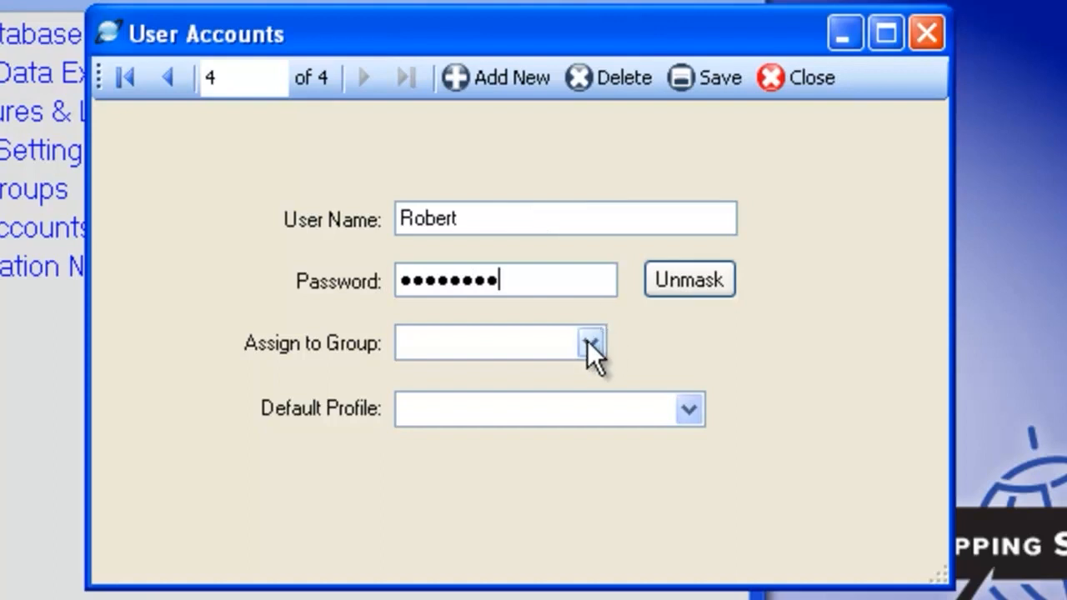
pyautogui.click(589, 343)
pyautogui.click(564, 371)
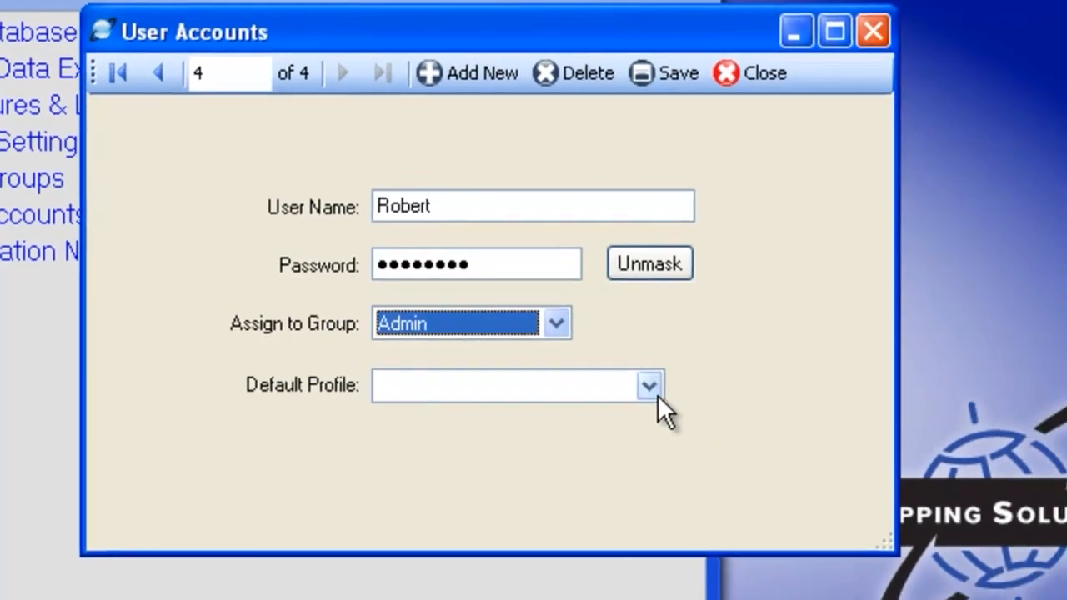
pyautogui.click(688, 409)
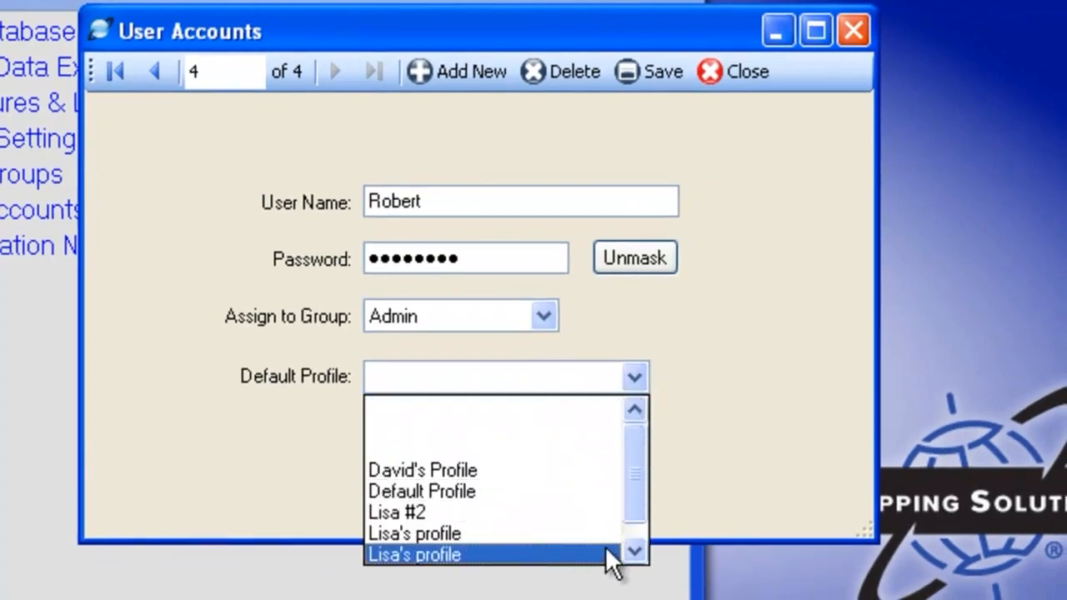
pyautogui.moveTo(632, 506); pyautogui.dragTo(632, 527)
pyautogui.click(504, 552)
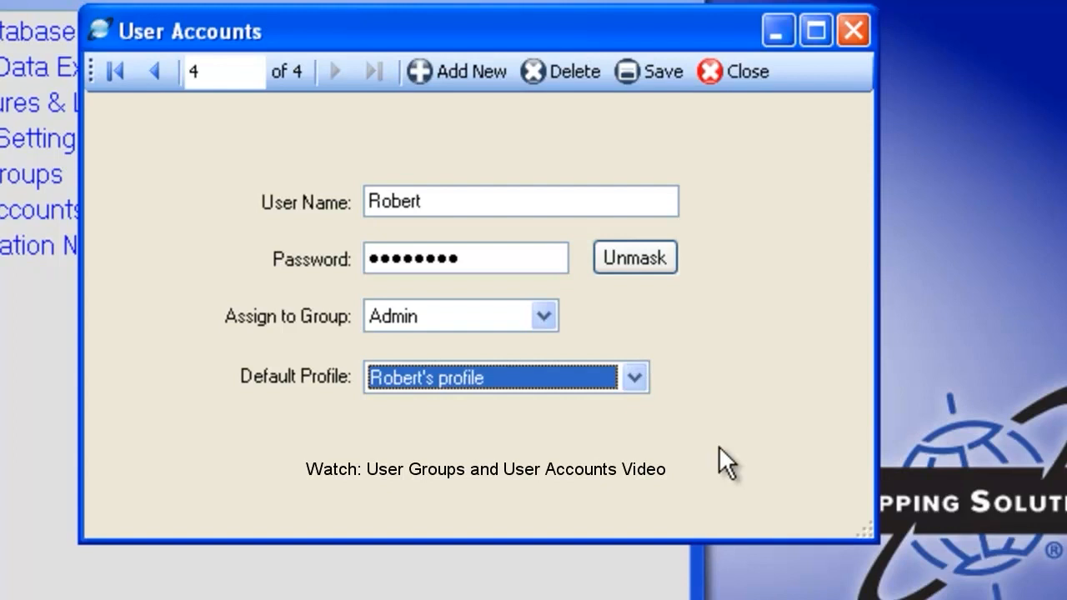
pyautogui.click(654, 71)
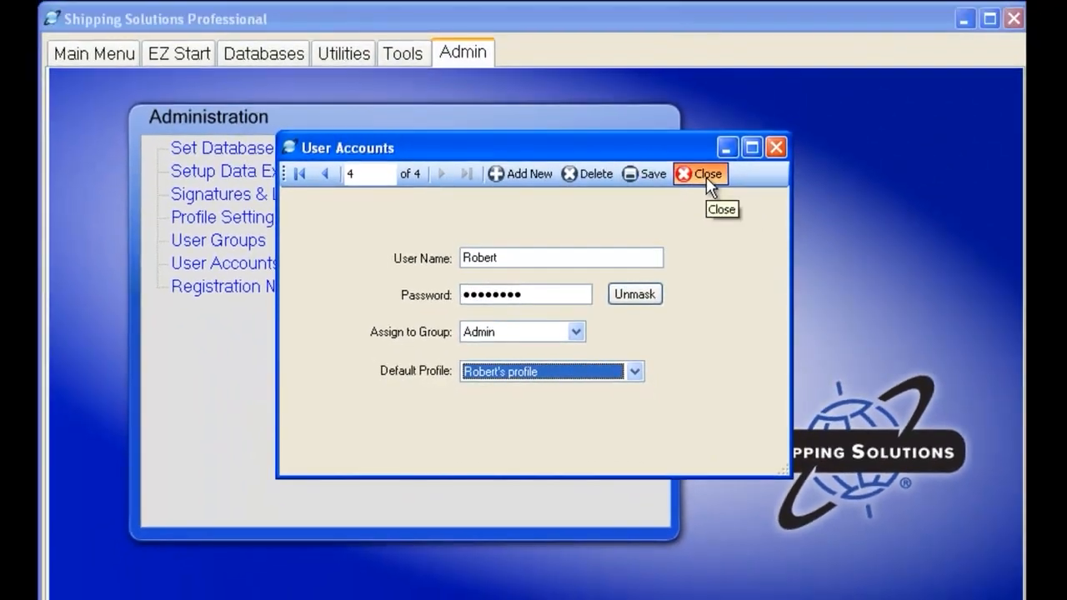
# Step: Close User Accounts and log out of the admin account from the Main Menu
pyautogui.click(708, 168)
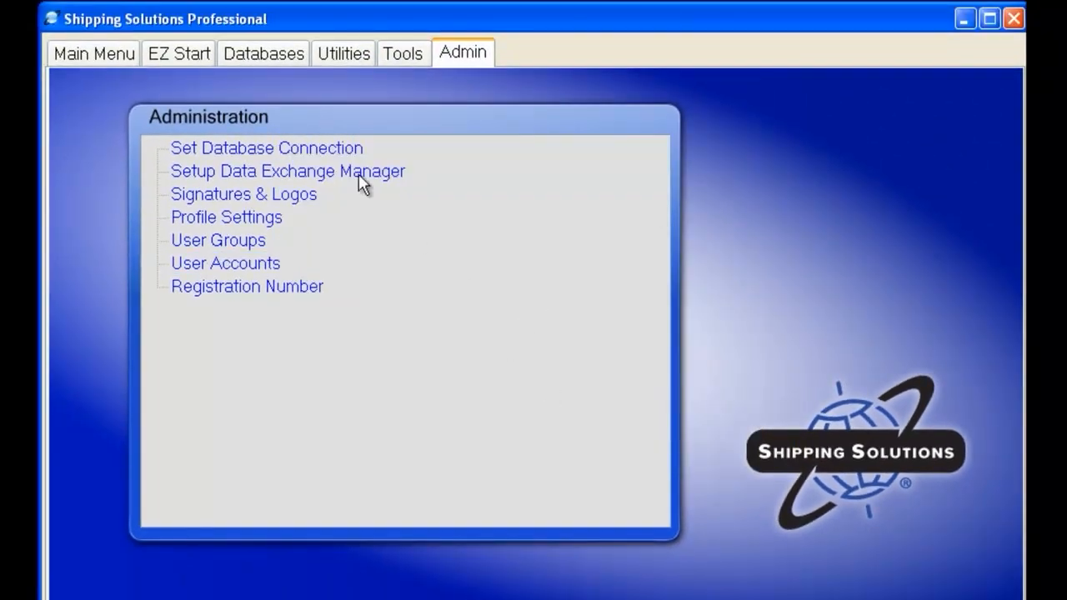
pyautogui.click(114, 60)
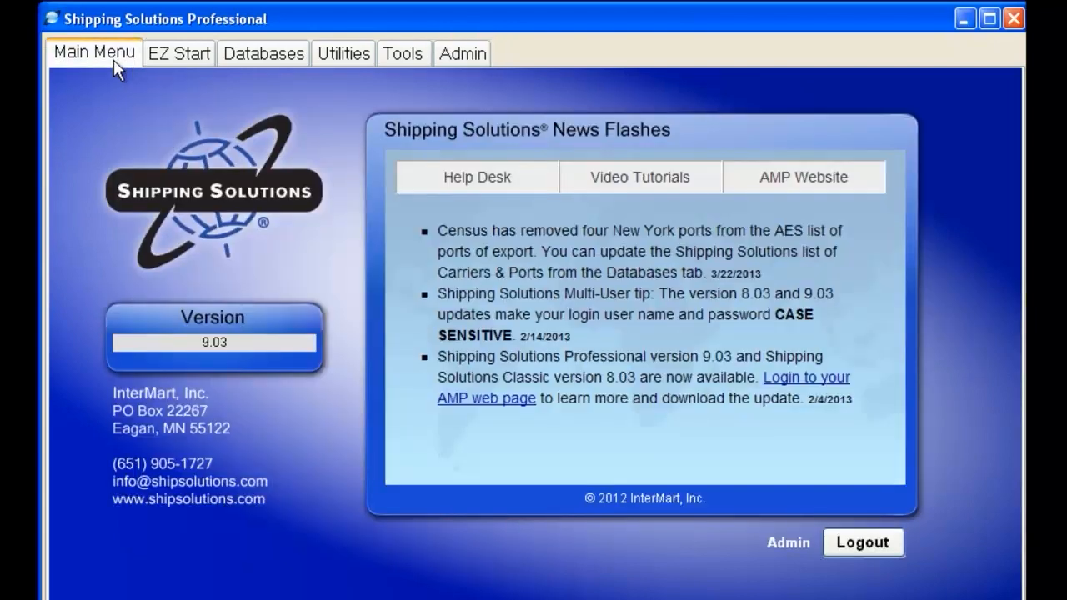
pyautogui.click(856, 547)
pyautogui.click(856, 546)
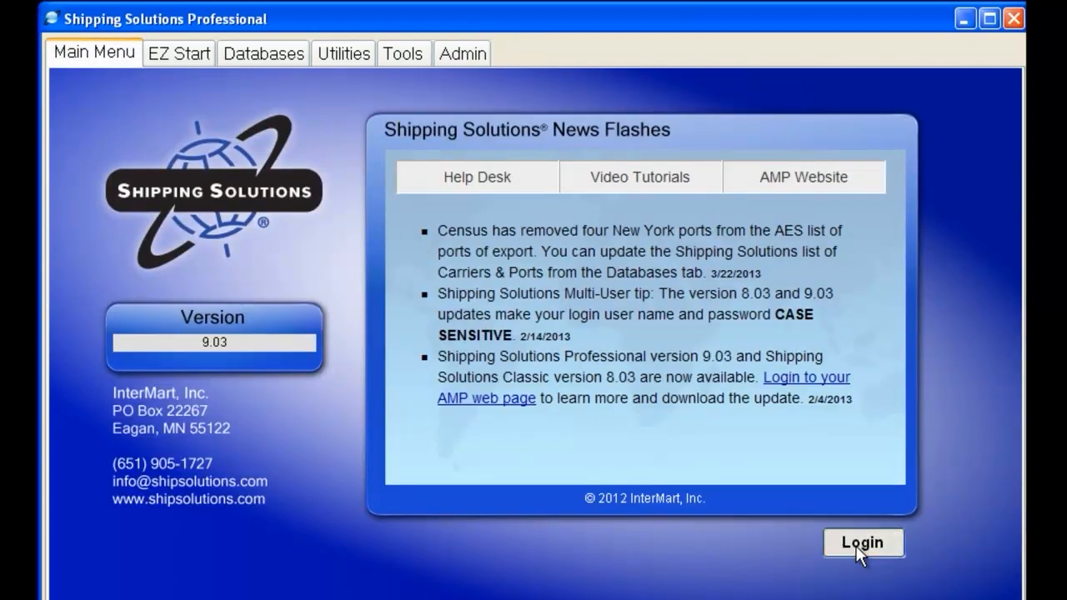
# Step: Log back in with the new user's name and password and show the EZ Start page
pyautogui.write('Robert')
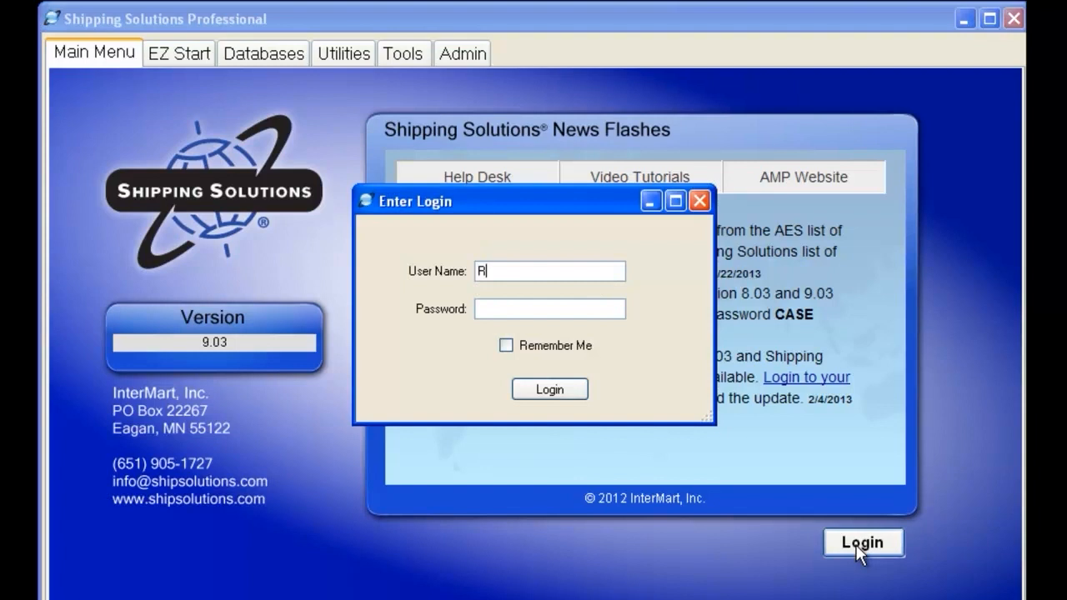
pyautogui.press('Tab')
pyautogui.write('*******')
pyautogui.press('BackSpace')
pyautogui.press('BackSpace')
pyautogui.write('***')
pyautogui.click(557, 392)
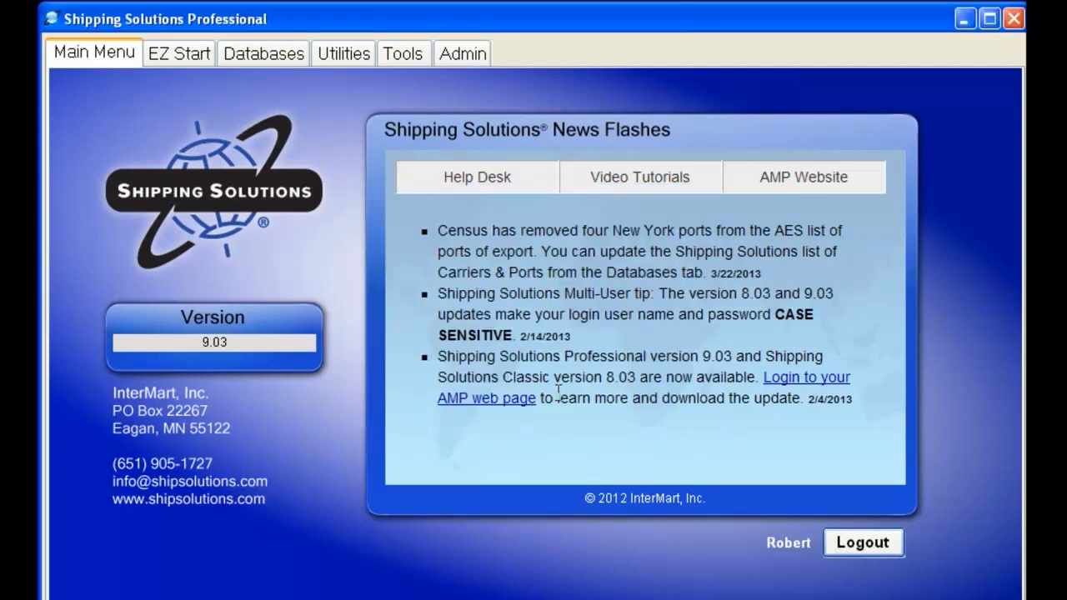
pyautogui.click(198, 55)
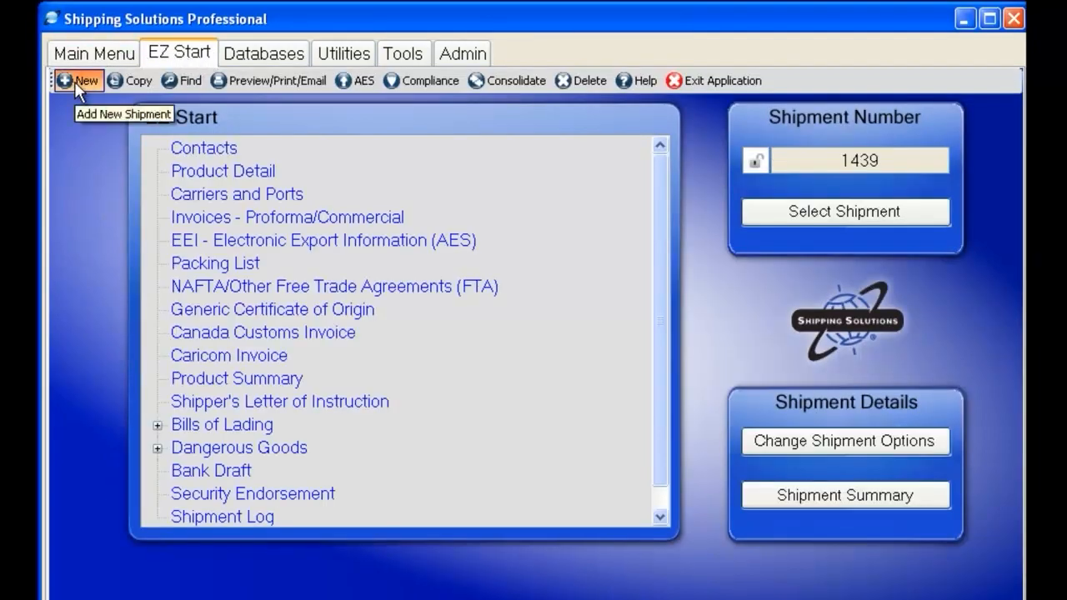
pyautogui.click(74, 81)
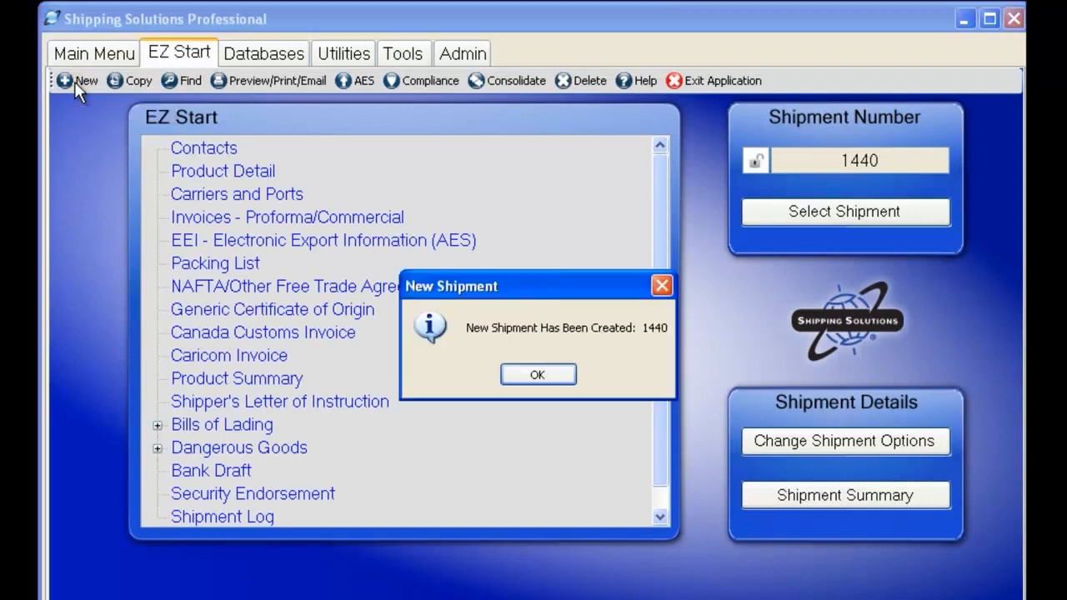
pyautogui.click(553, 380)
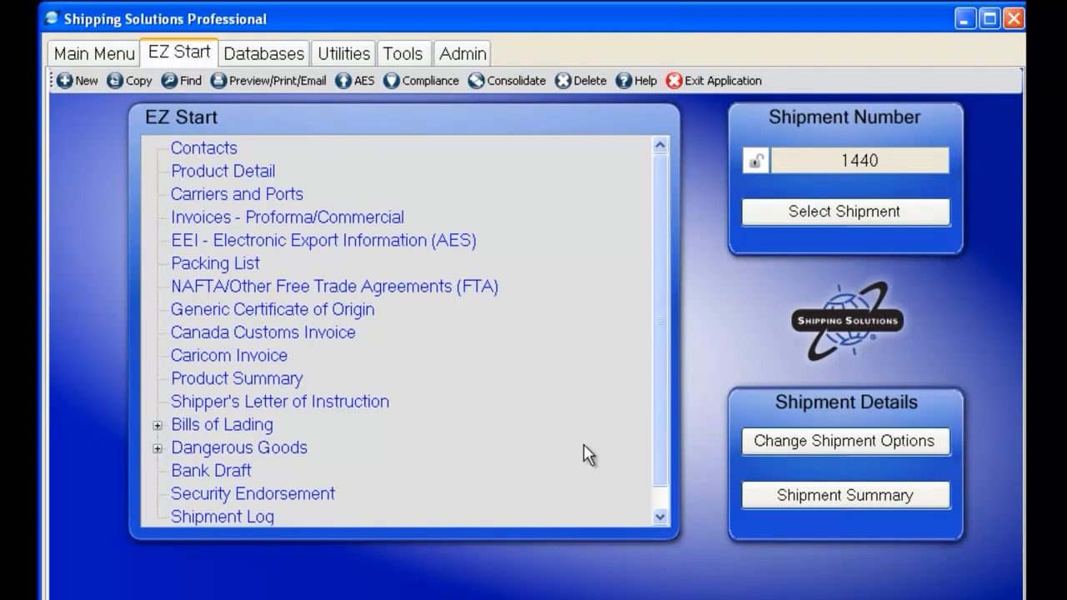
pyautogui.click(845, 499)
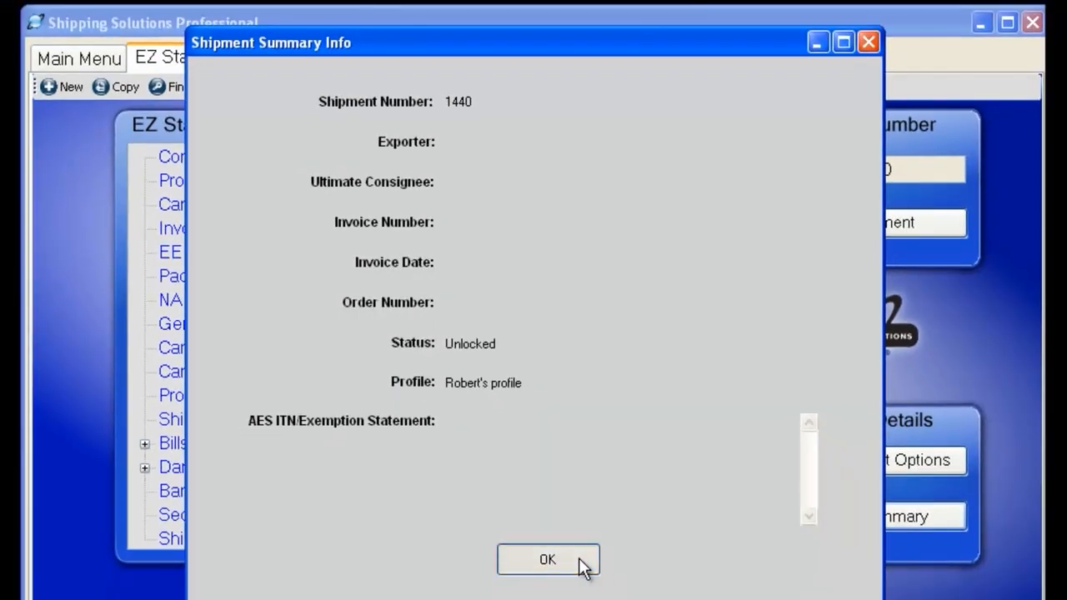
pyautogui.click(581, 564)
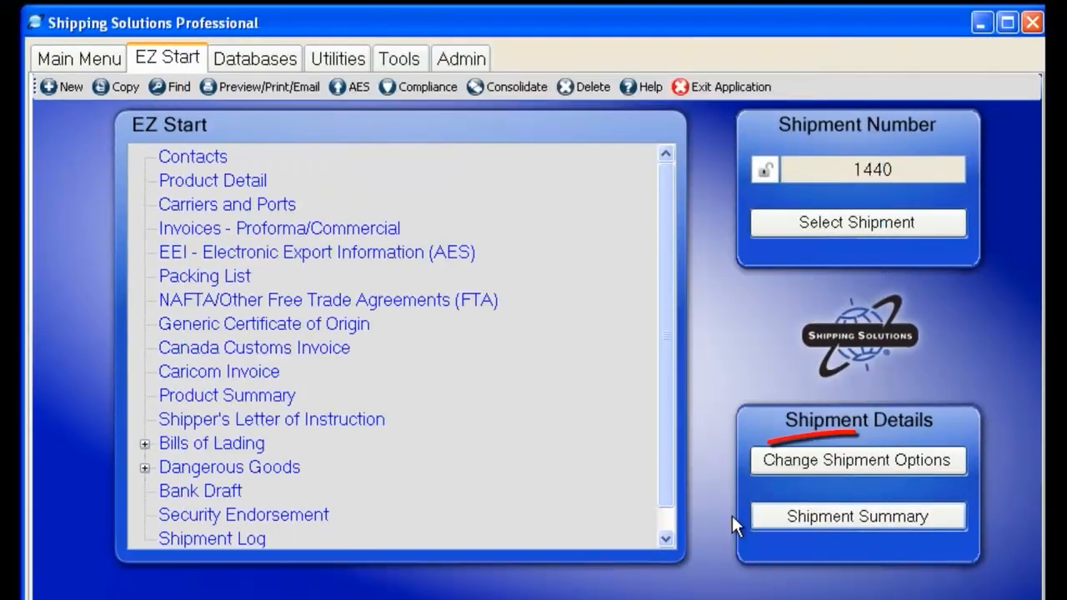
# Step: Change shipment 1440's profile to Default Profile and update the shipment
pyautogui.click(841, 463)
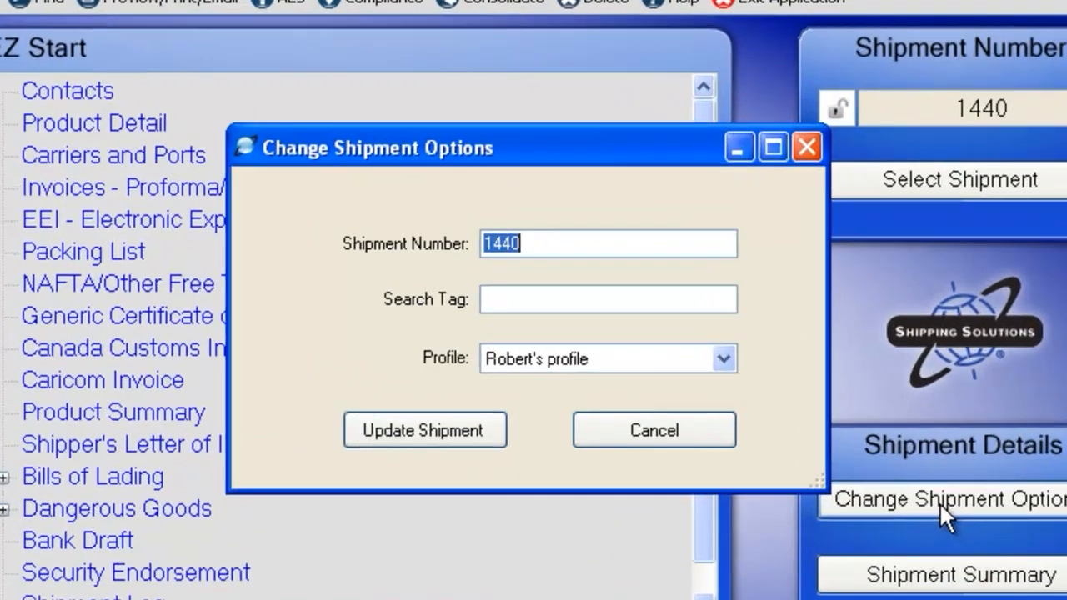
pyautogui.click(684, 359)
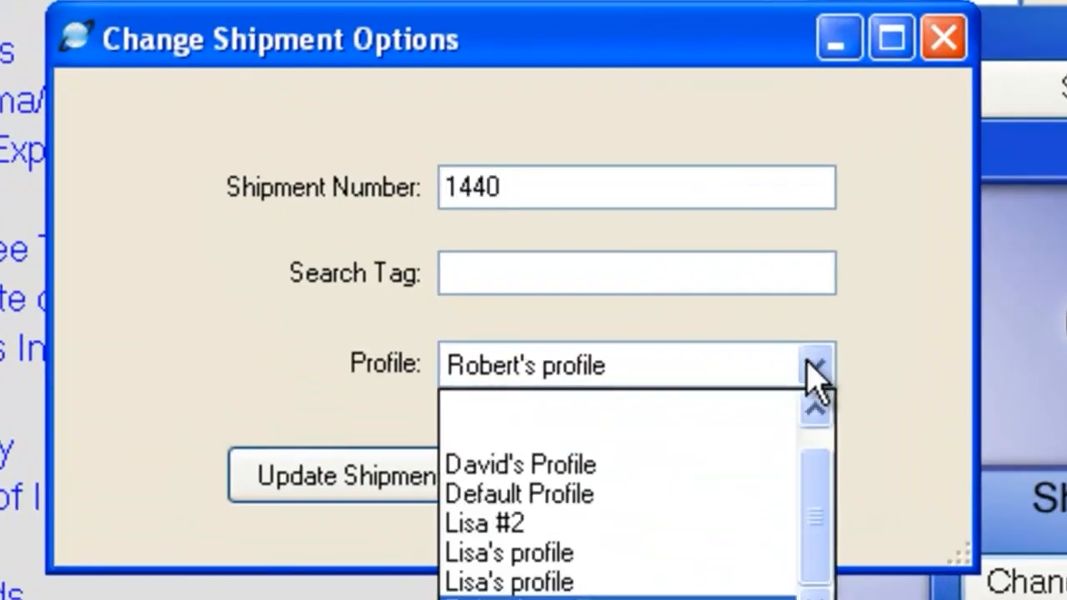
pyautogui.click(638, 493)
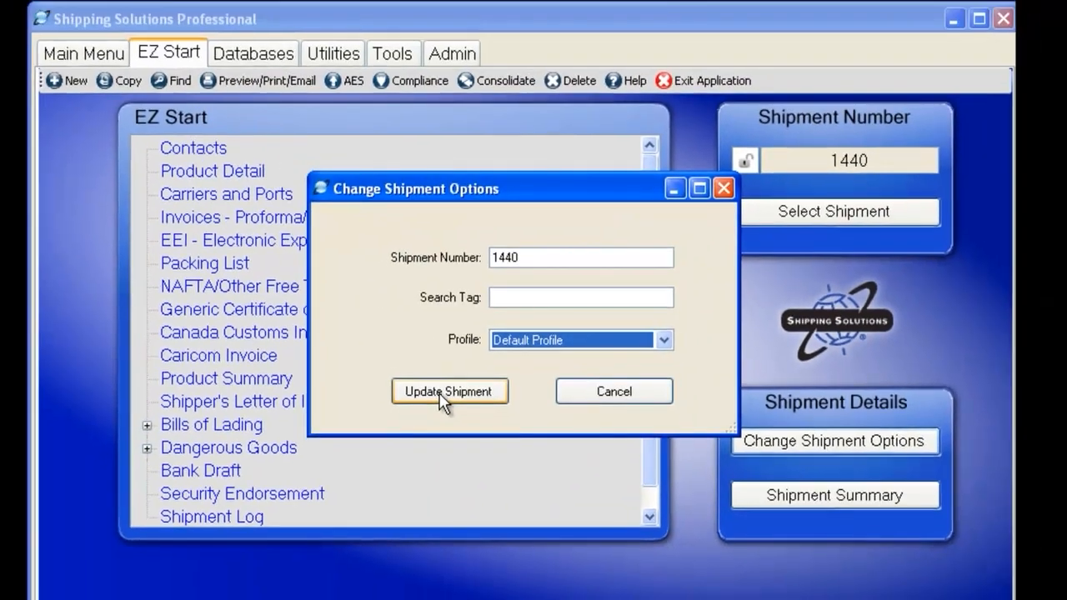
pyautogui.click(333, 484)
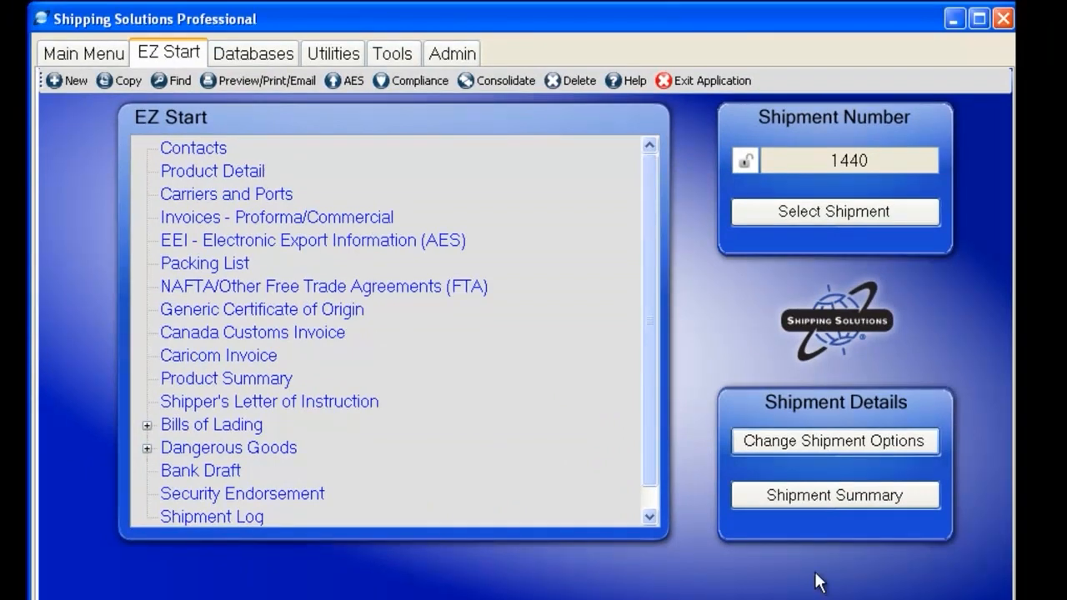